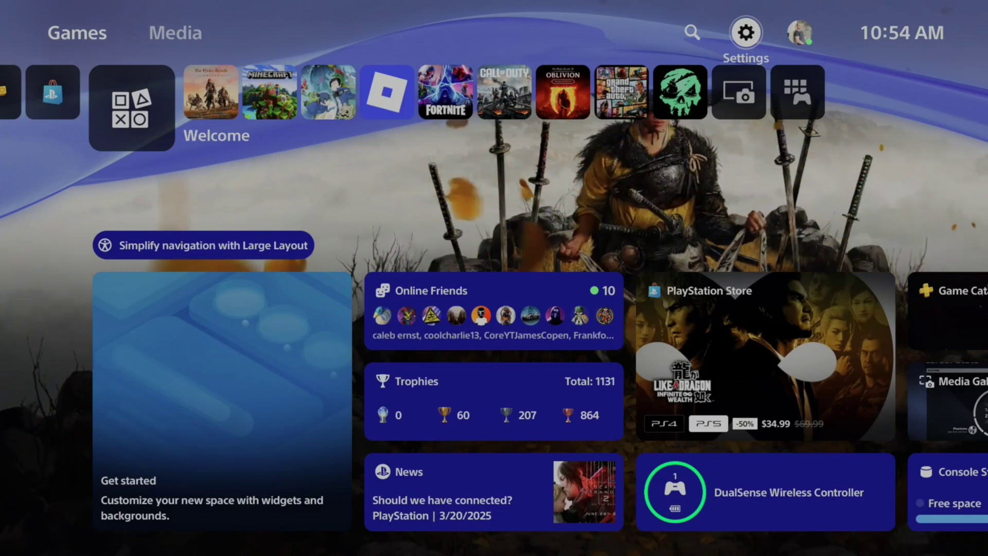
Move past the game tiles to the Settings gear and open console Settings.
key(Right)
key(Down)
key(Up)
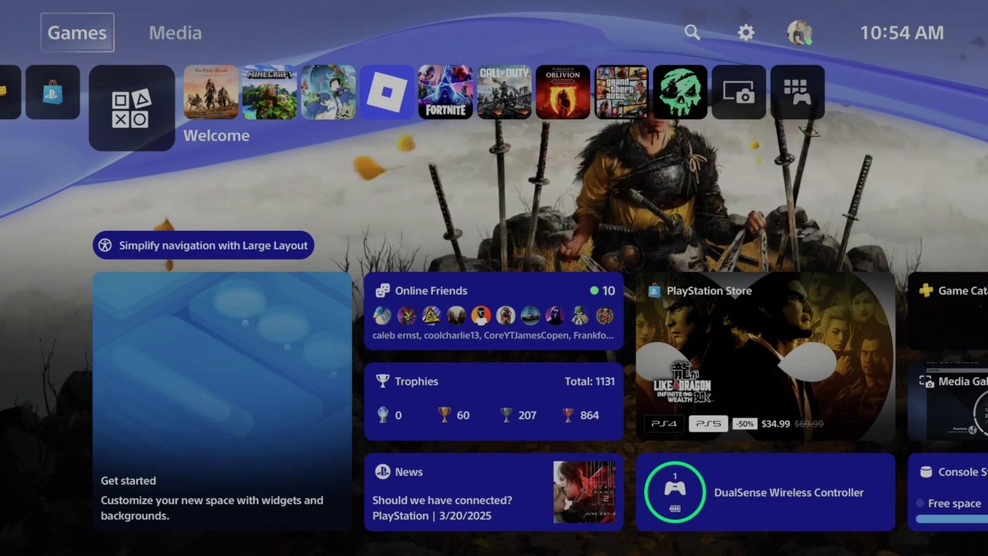
key(Down)
key(Right)
key(Right)
key(Right)
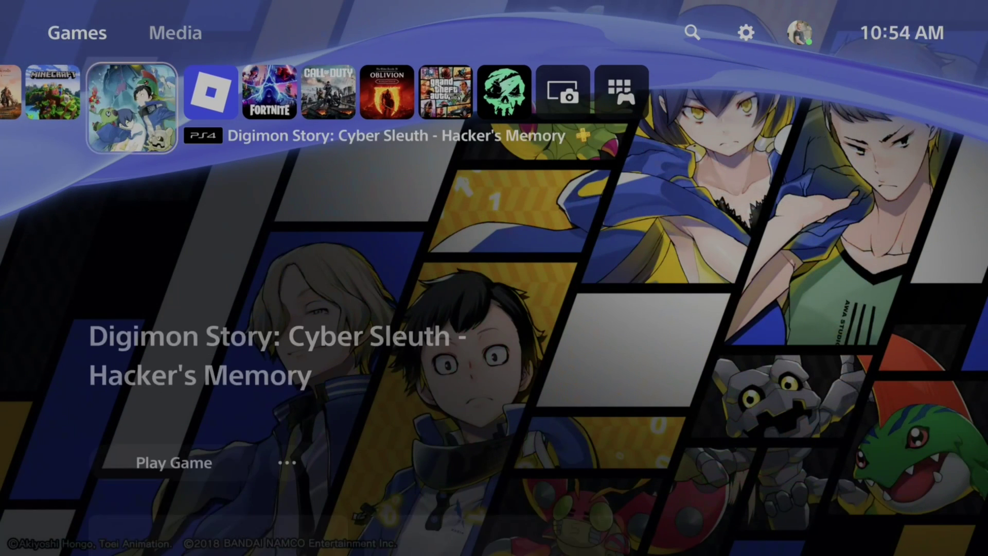
key(Up)
key(Right)
key(Right)
key(Right)
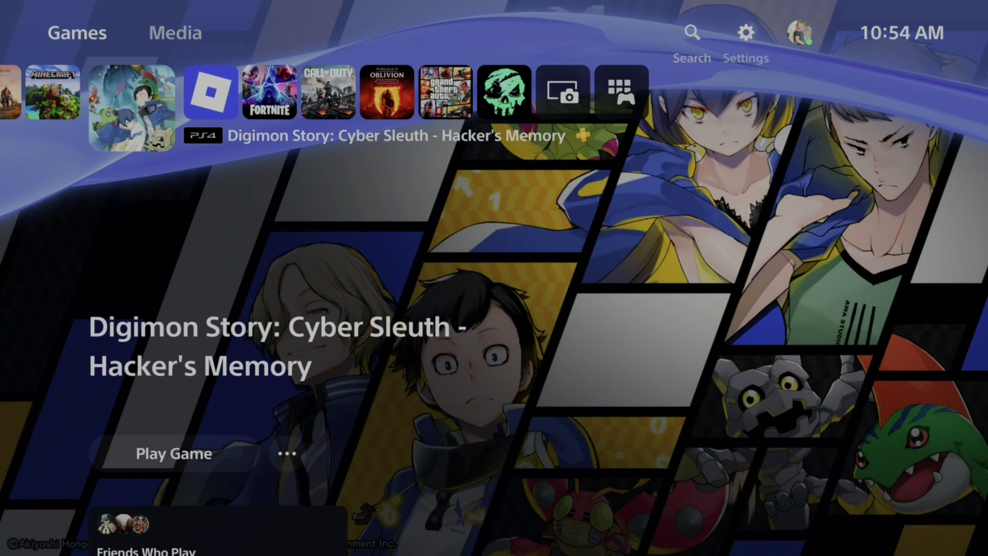
key(Return)
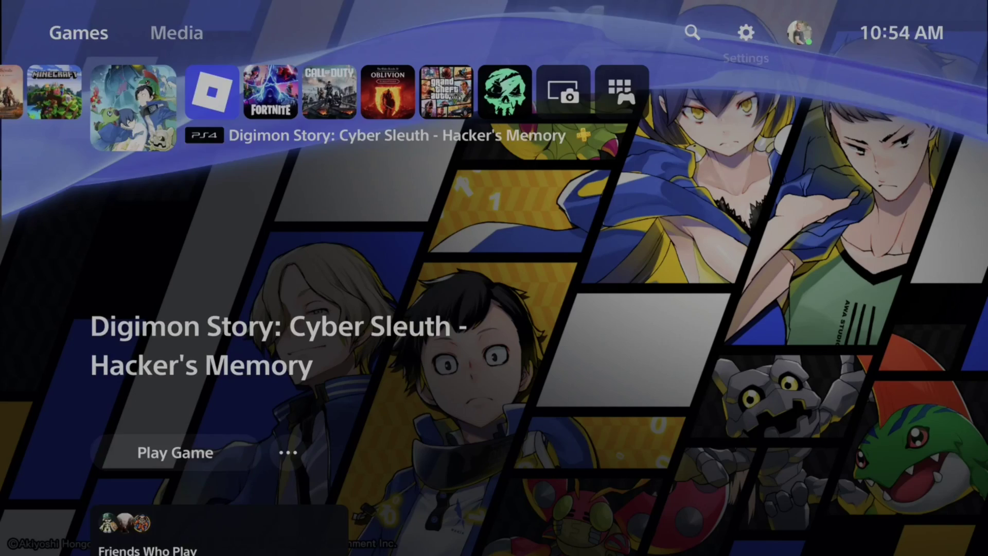
Go to Users and Accounts, then the account's Security page.
key(Down)
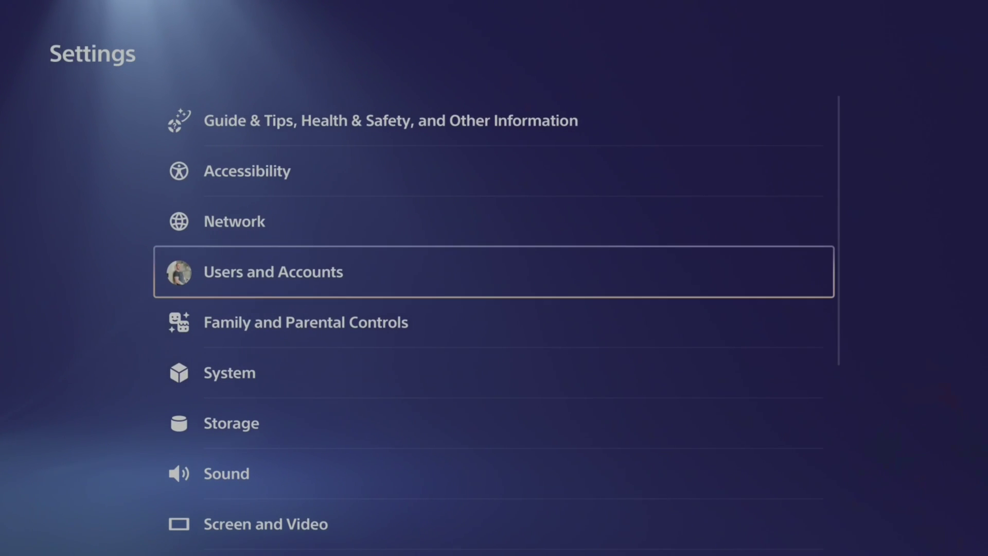
key(Return)
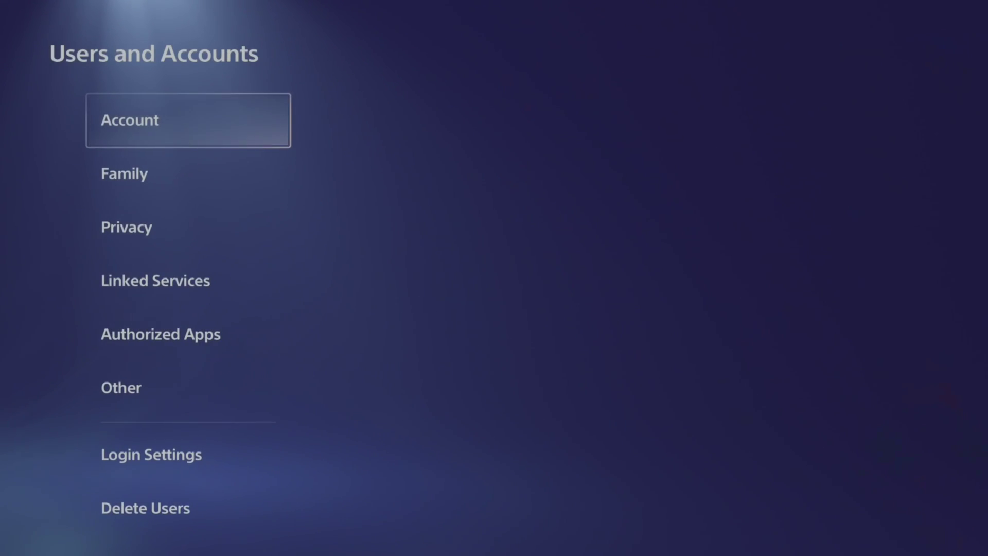
key(Right)
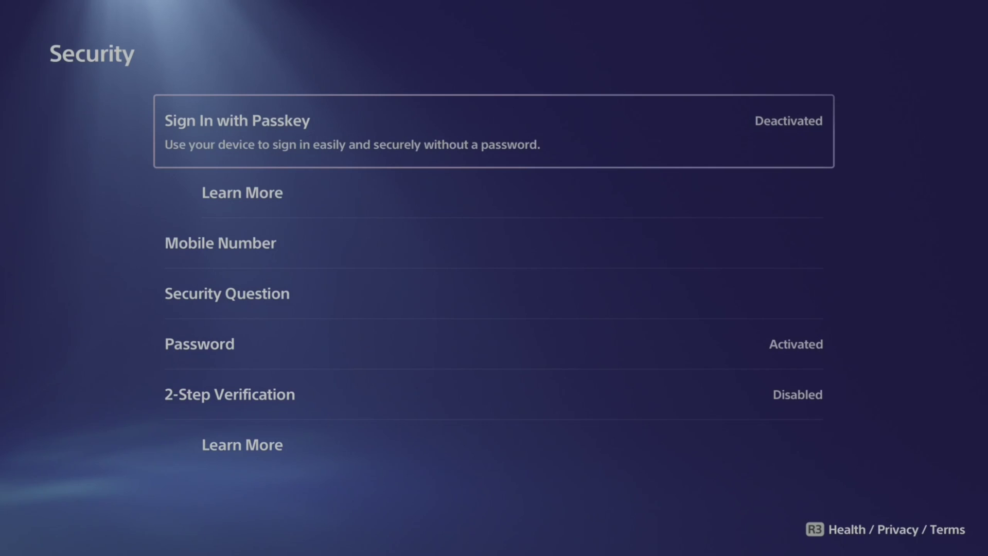
Browse the Security options, then start Sign In with Passkey to show its QR code.
key(Down)
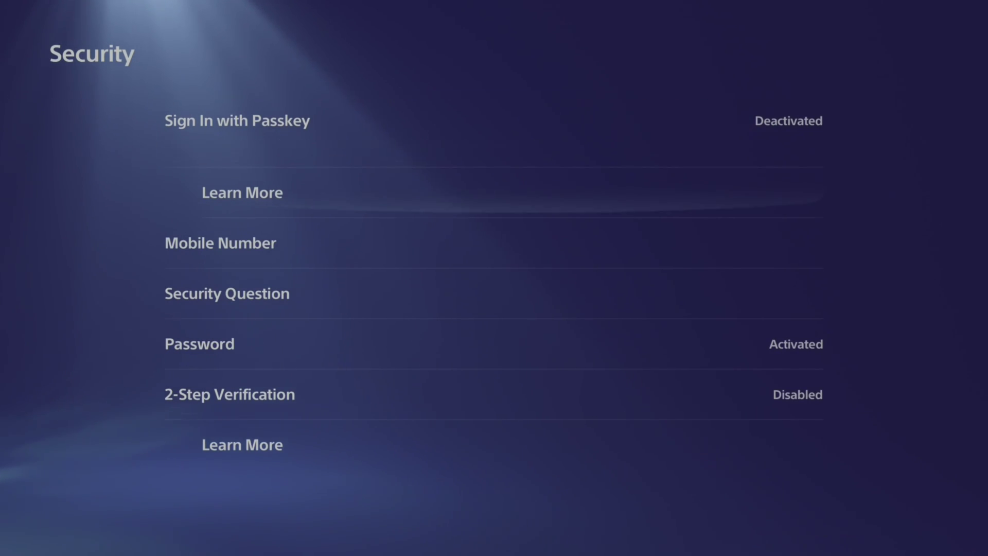
key(Down)
key(Down)
key(Down)
key(Down)
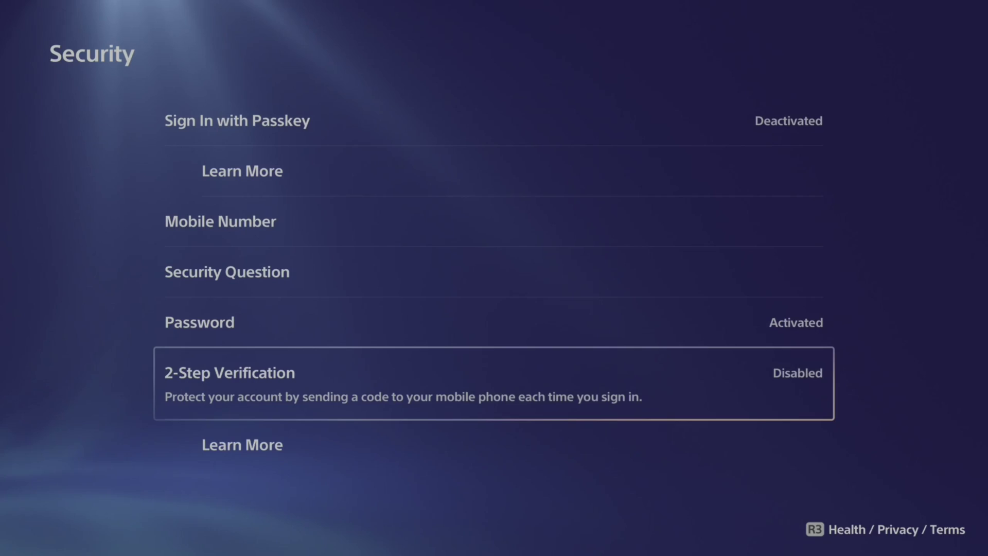
key(Up)
key(Up)
key(Up)
key(Up)
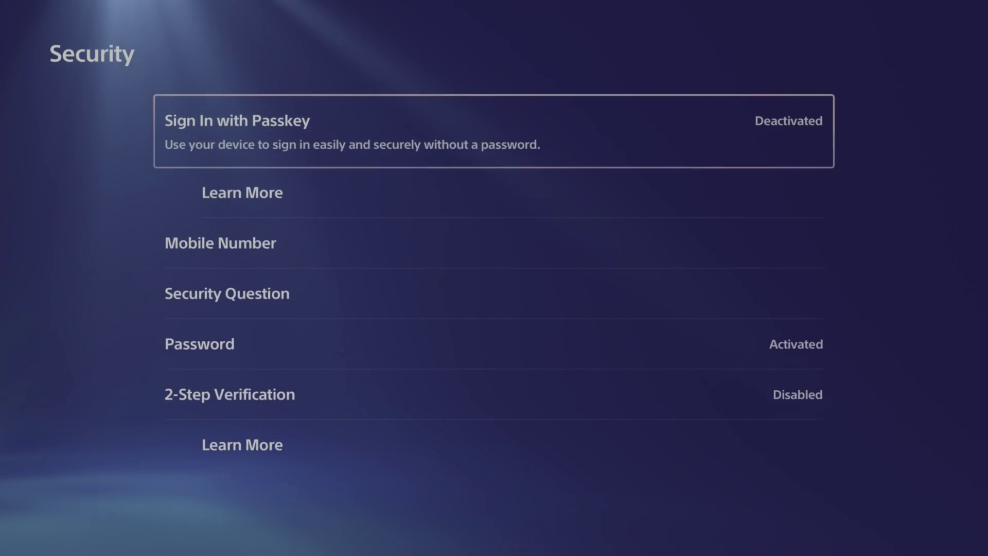
key(Return)
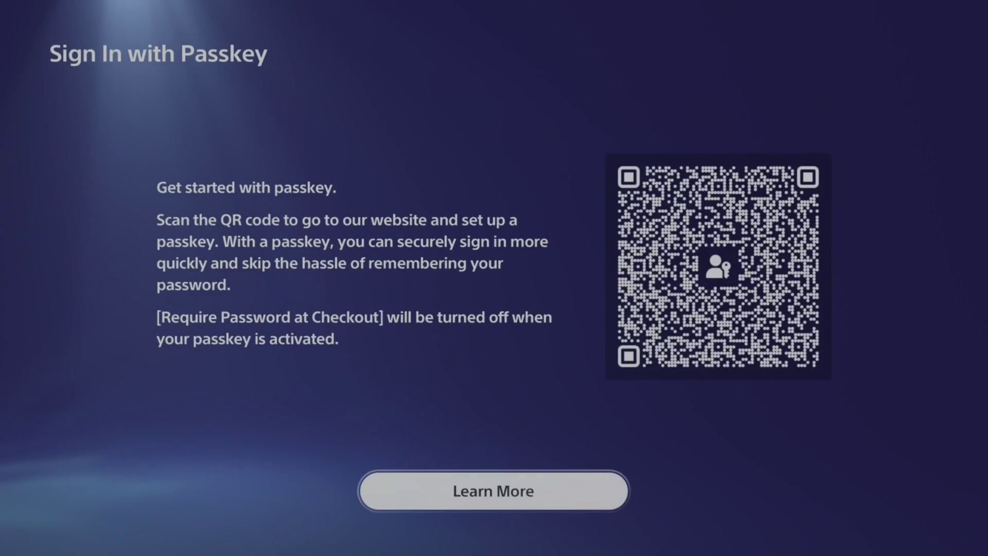
key(Up)
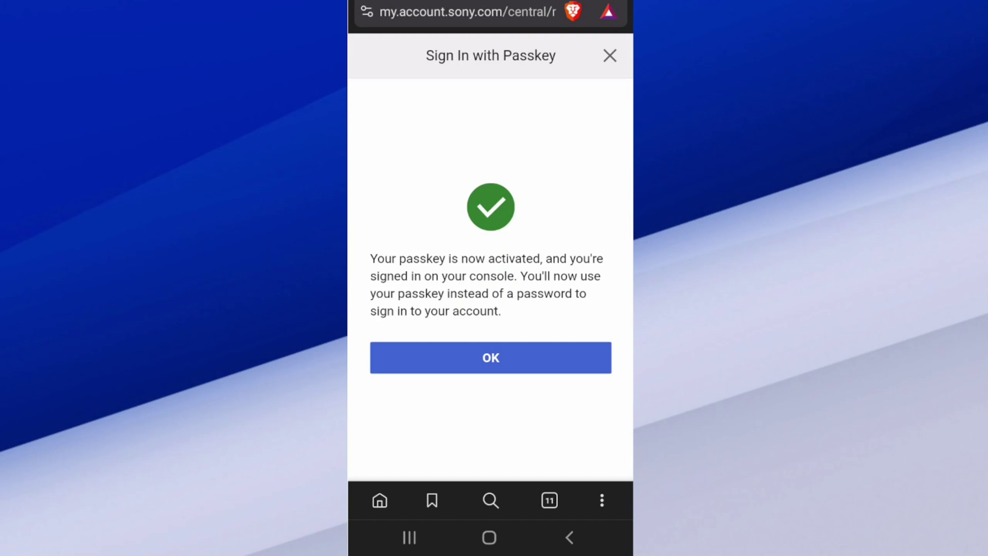
Confirm the passkey activation success message on my.account.sony.com.
click(491, 357)
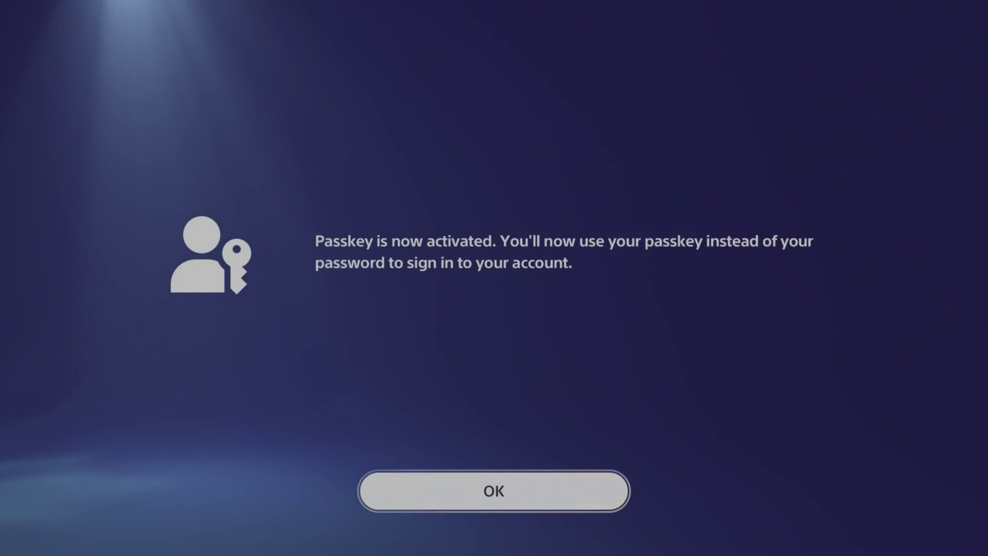
Dismiss the PS5 Passkey activated confirmation with OK.
key(Return)
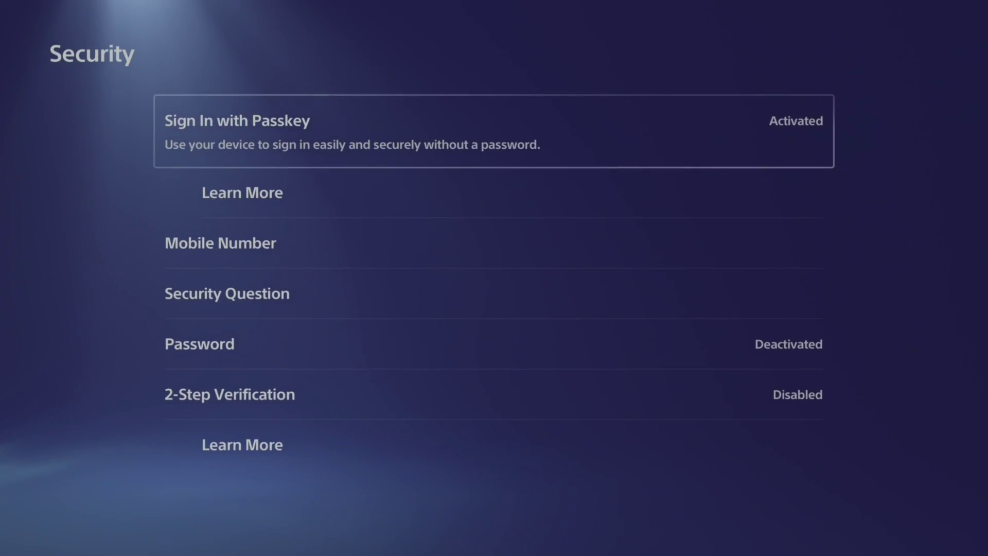